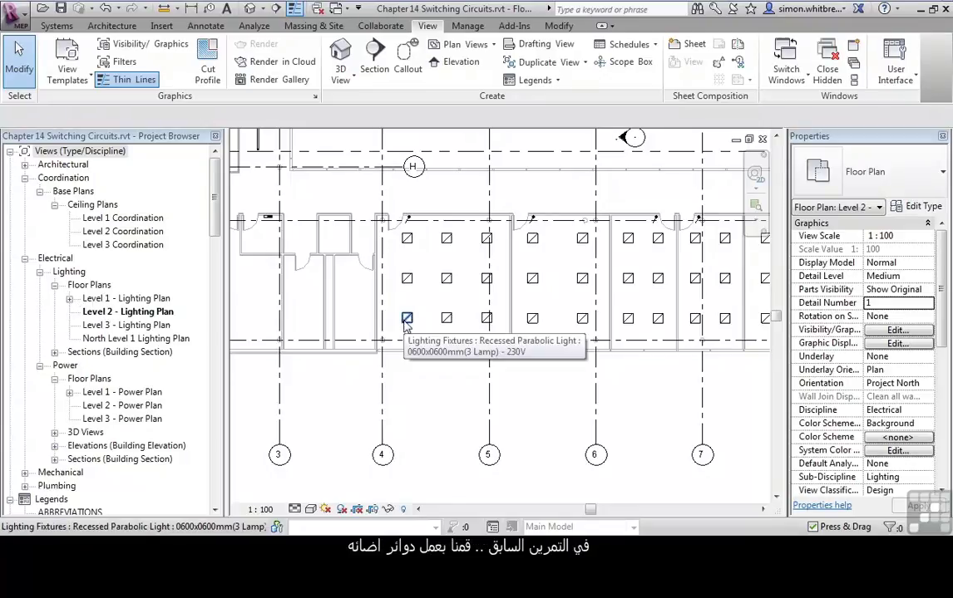
Step: Create a switch system from the top-left light fixture and begin editing it
key(Tab)
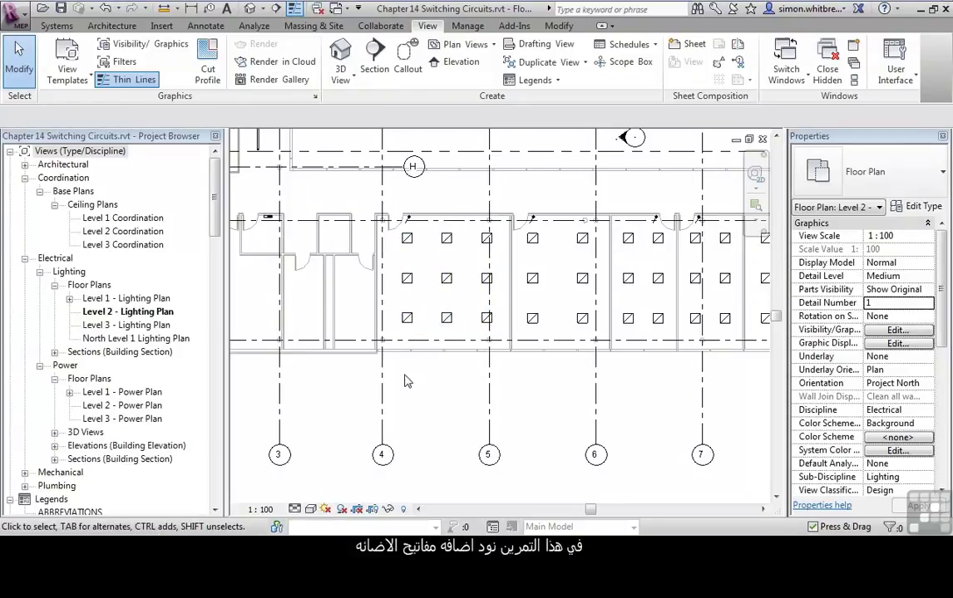
scroll(417, 221, up, 3)
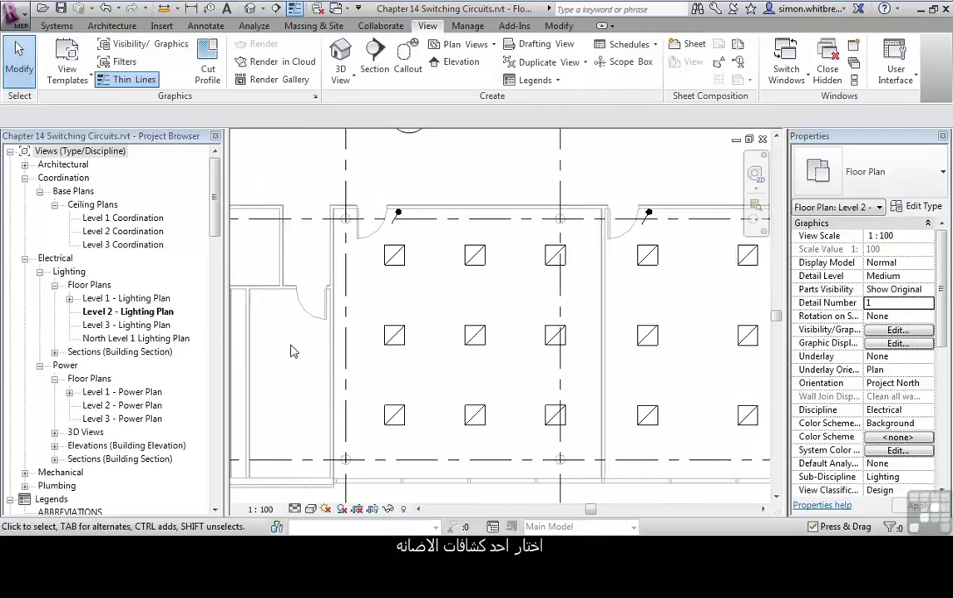
click(385, 271)
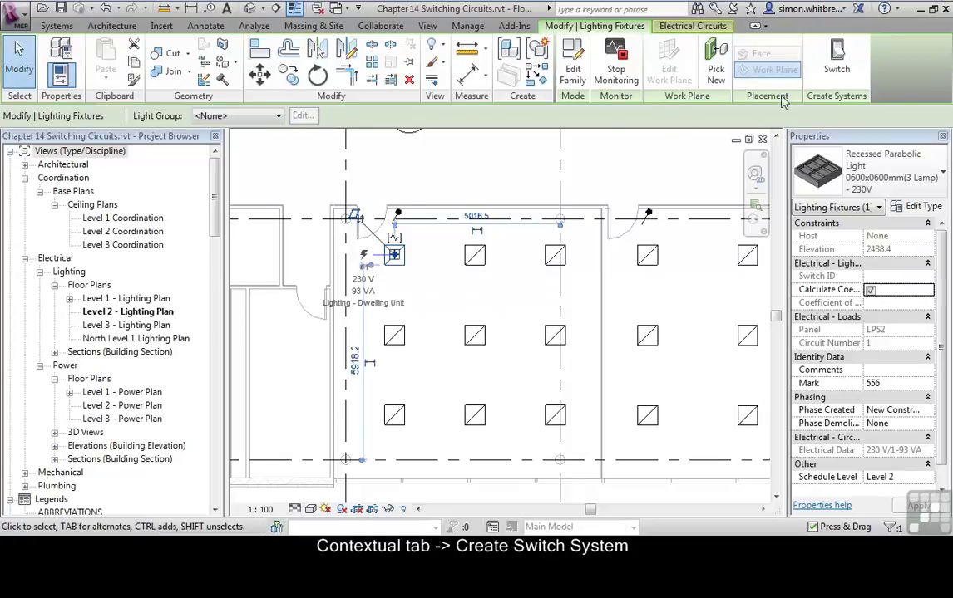
click(838, 71)
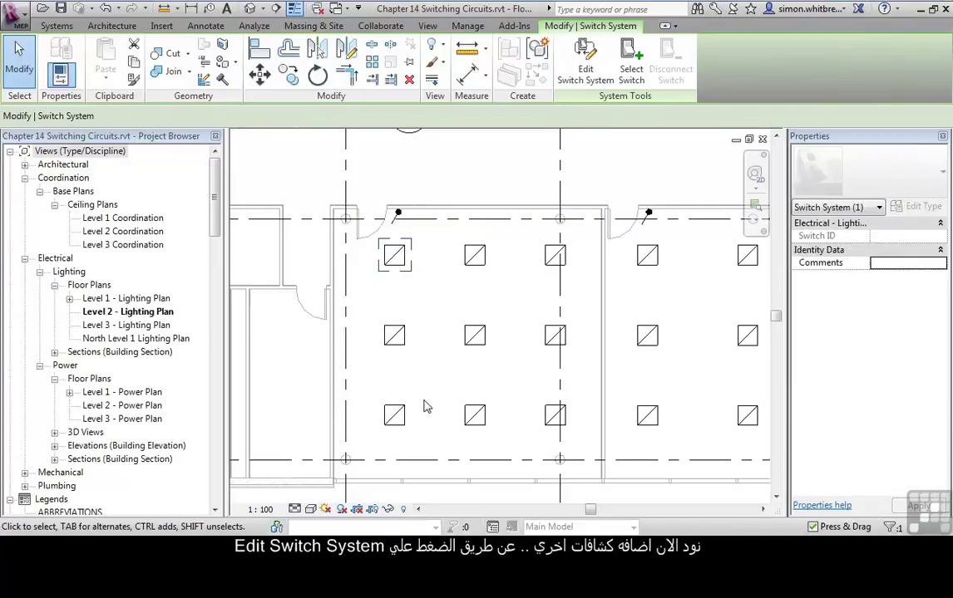
click(586, 67)
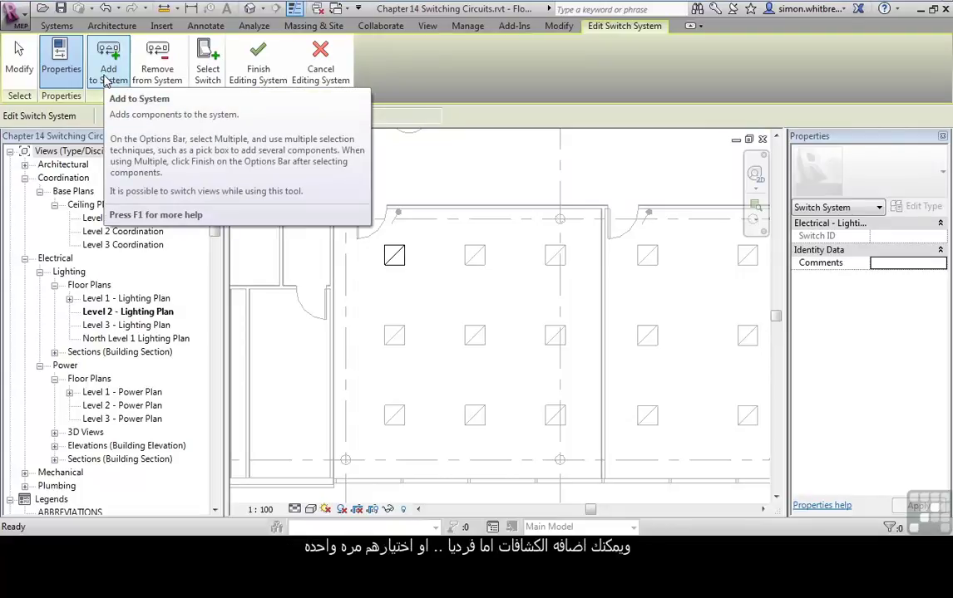
Step: Add the second and third top-row fixtures and assign the left-door switch 'Lighting Switches: One'
click(483, 264)
click(547, 268)
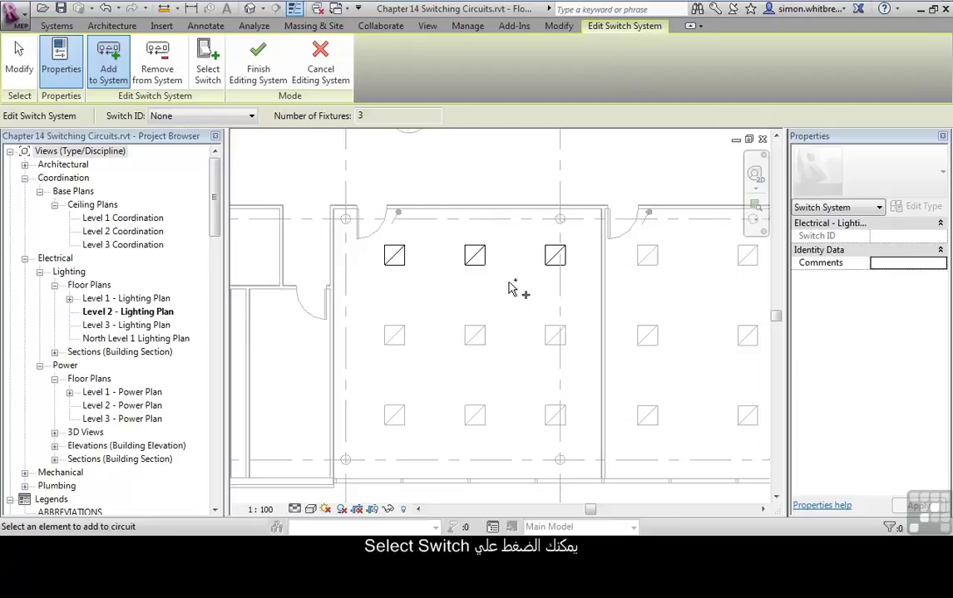
click(210, 71)
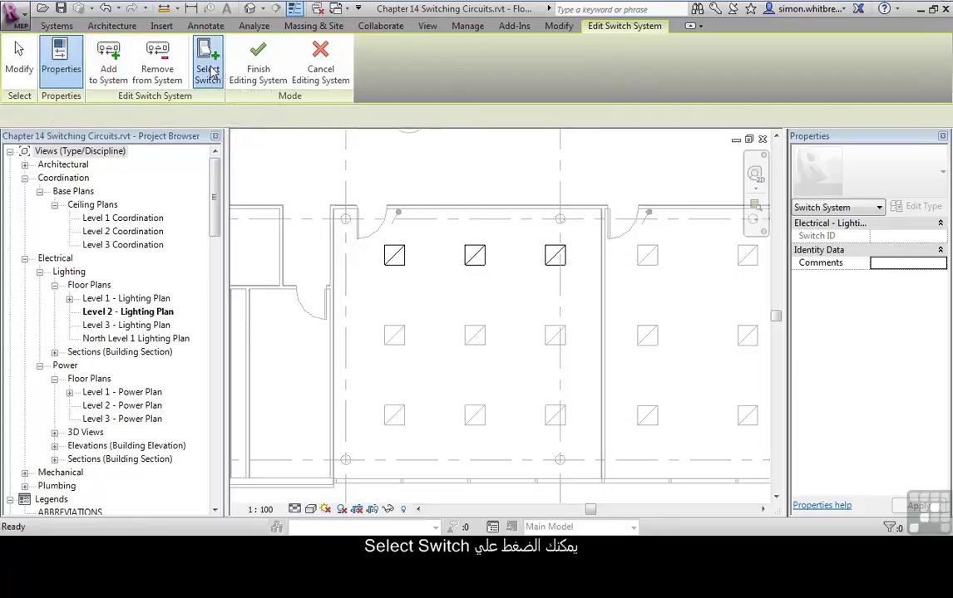
click(398, 215)
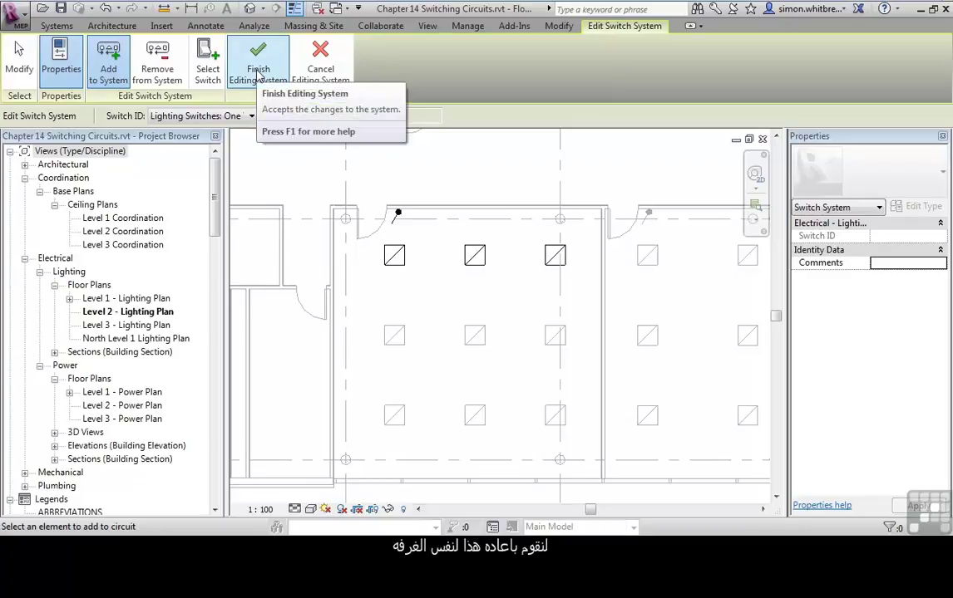
click(257, 75)
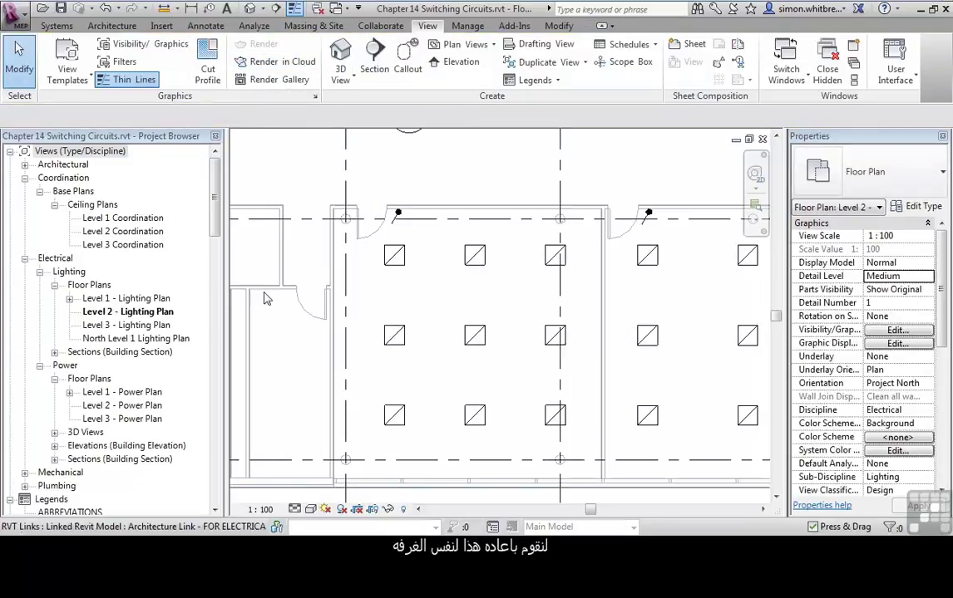
click(397, 333)
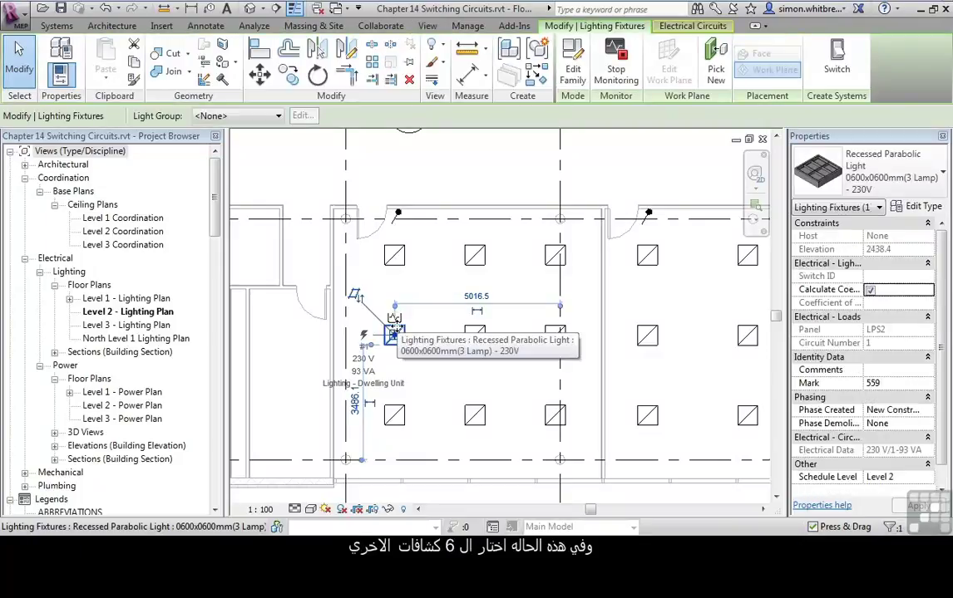
Step: Window-select the six middle- and bottom-row fixtures into a new switch system on the left-door switch
key(Escape)
drag(288, 442, 558, 270)
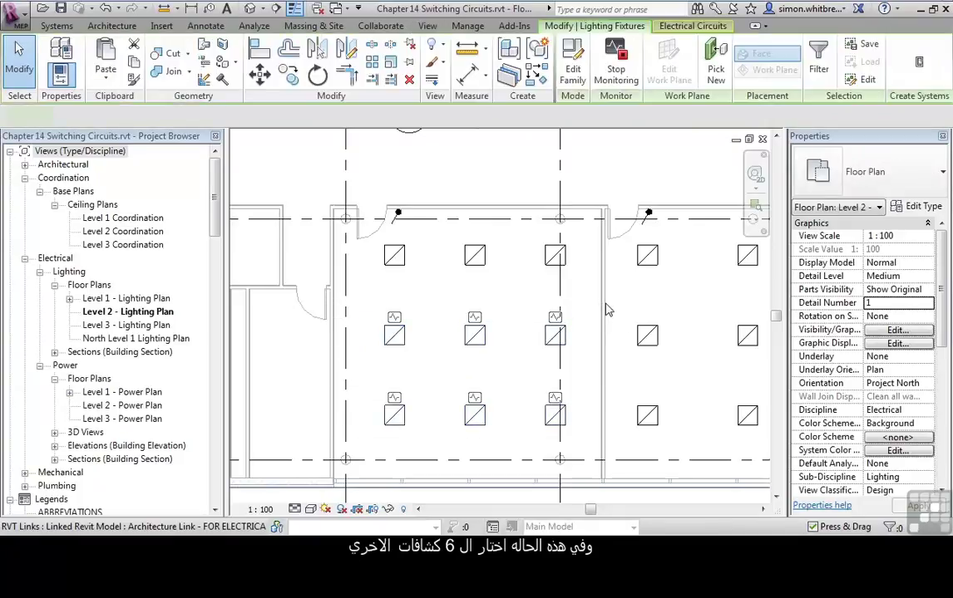
click(919, 63)
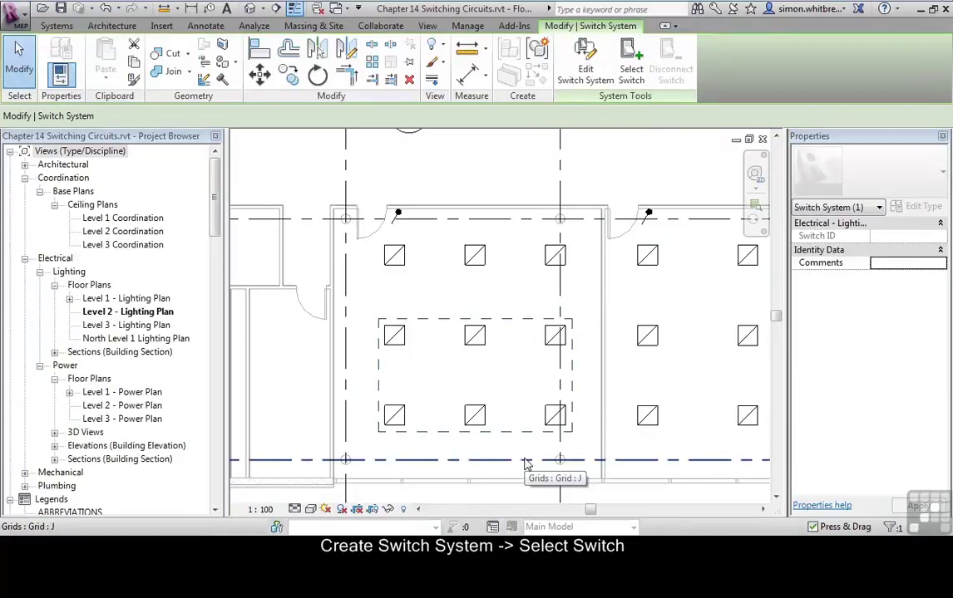
click(632, 69)
click(398, 215)
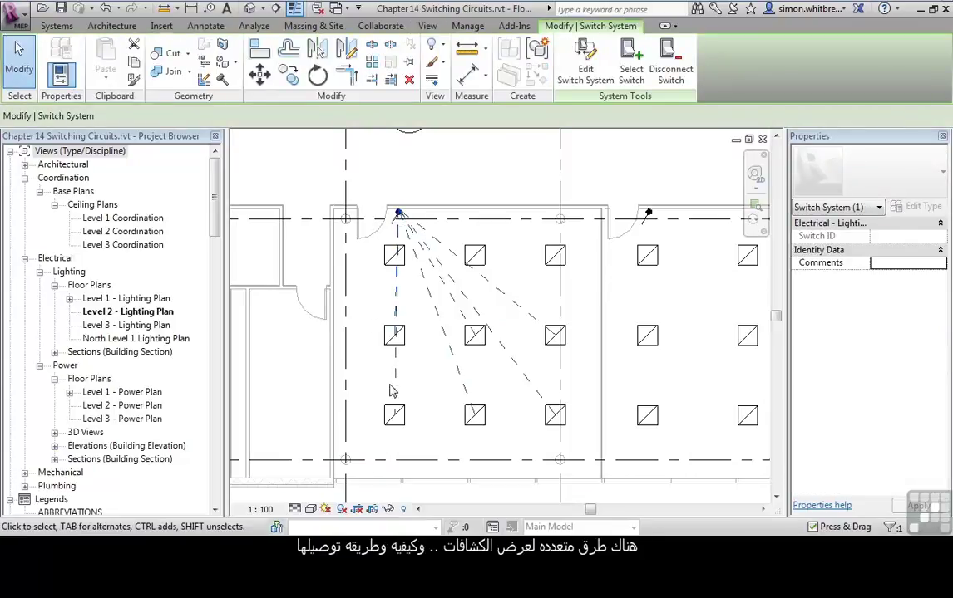
key(Escape)
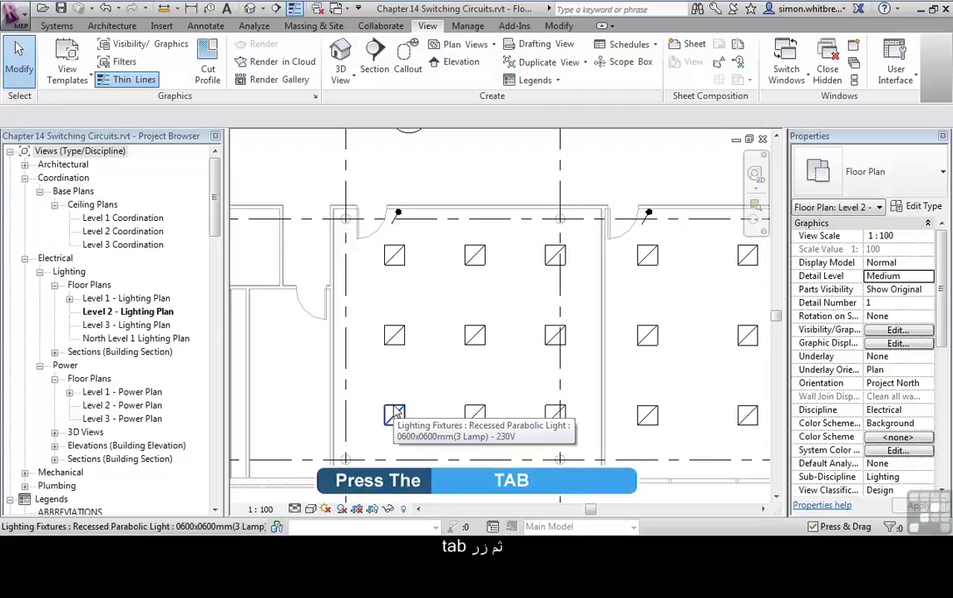
Step: Select the fixtures' lighting circuit and convert its temporary wiring into arc wires
key(Tab)
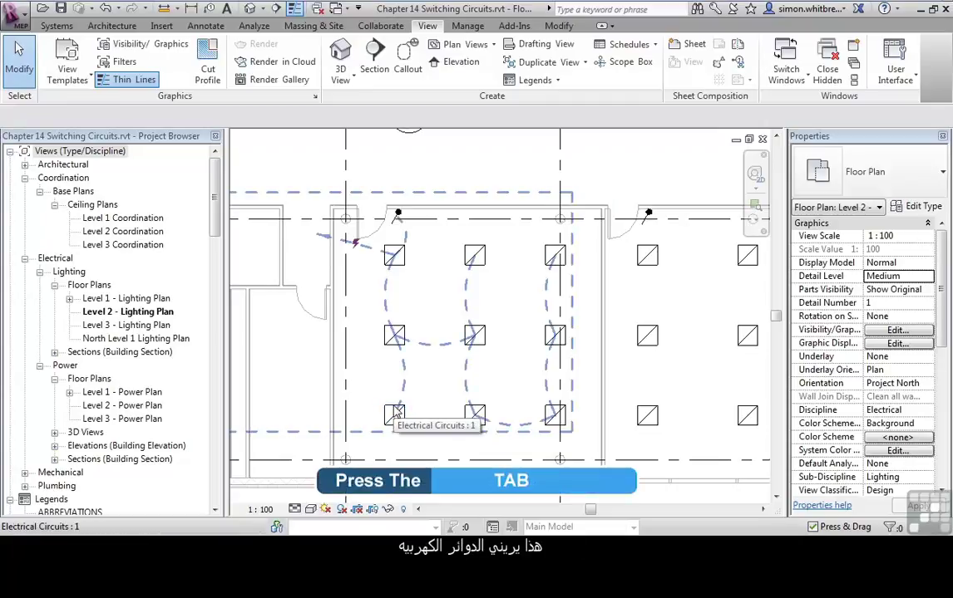
click(396, 413)
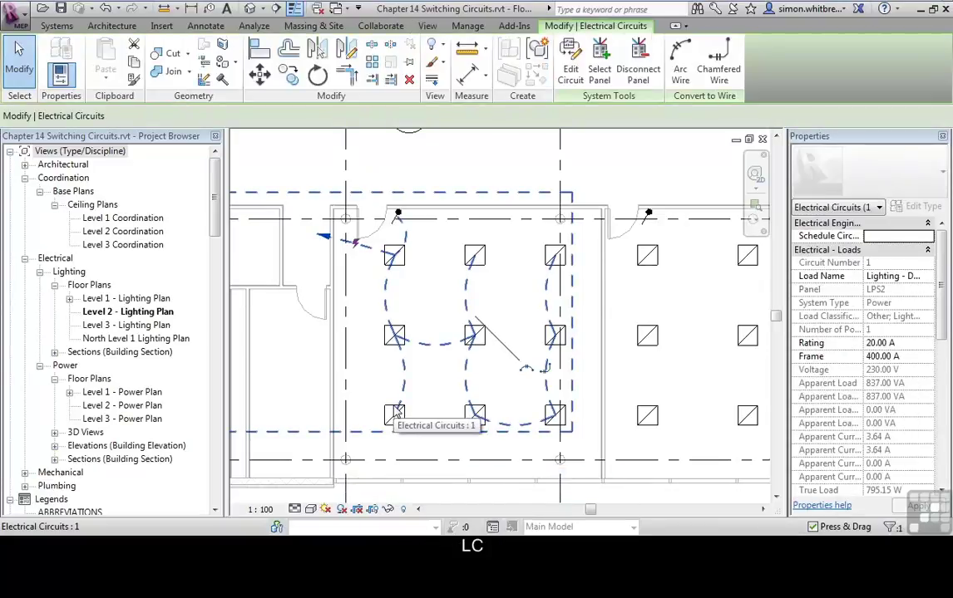
click(526, 371)
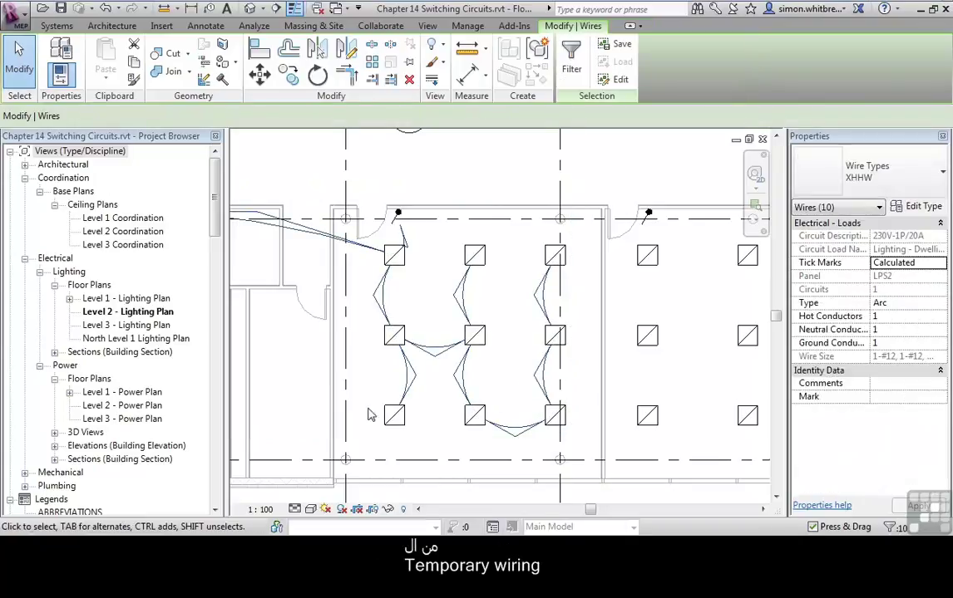
click(362, 443)
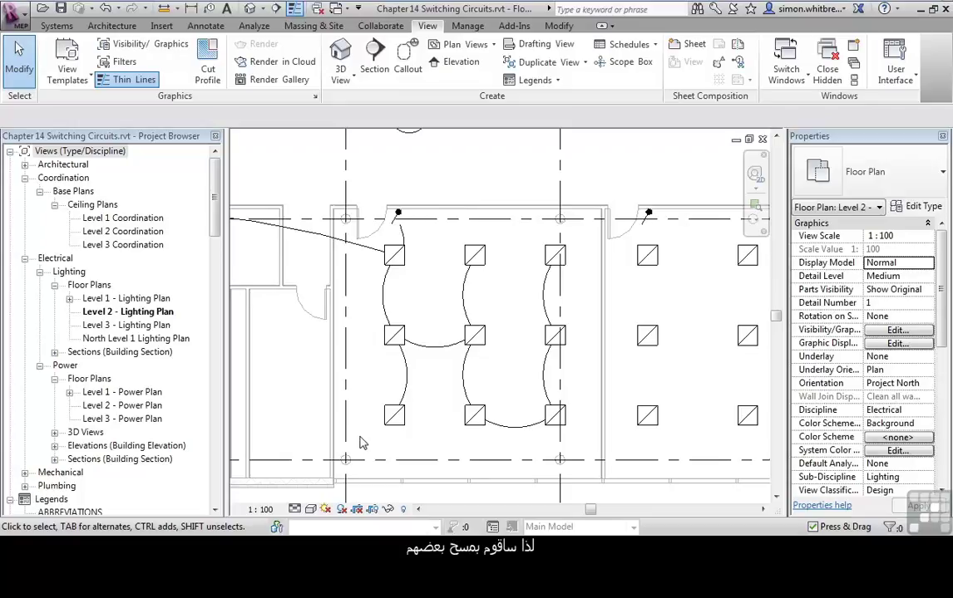
Step: Delete the existing arc wire between the two left-column fixtures
click(383, 295)
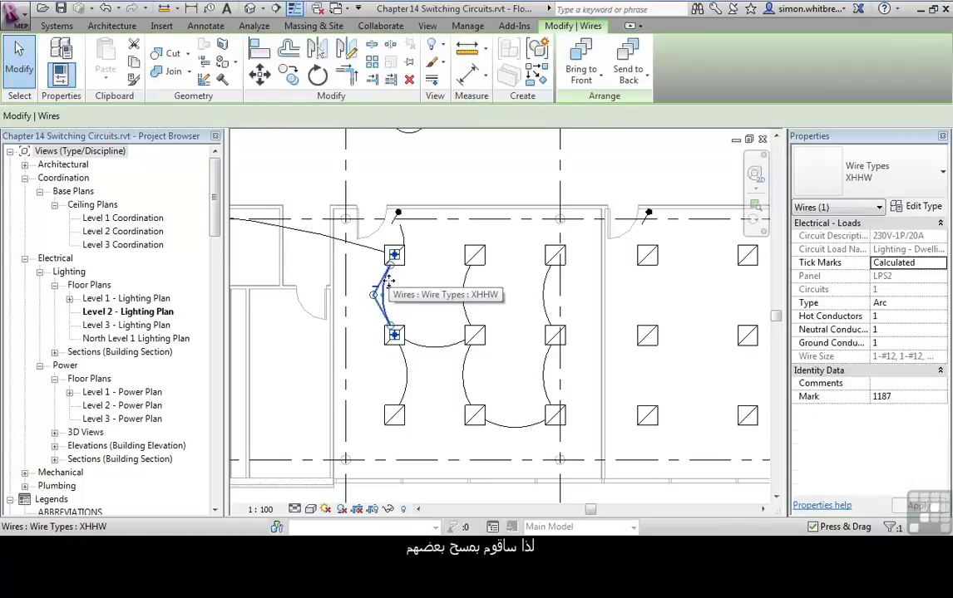
key(Delete)
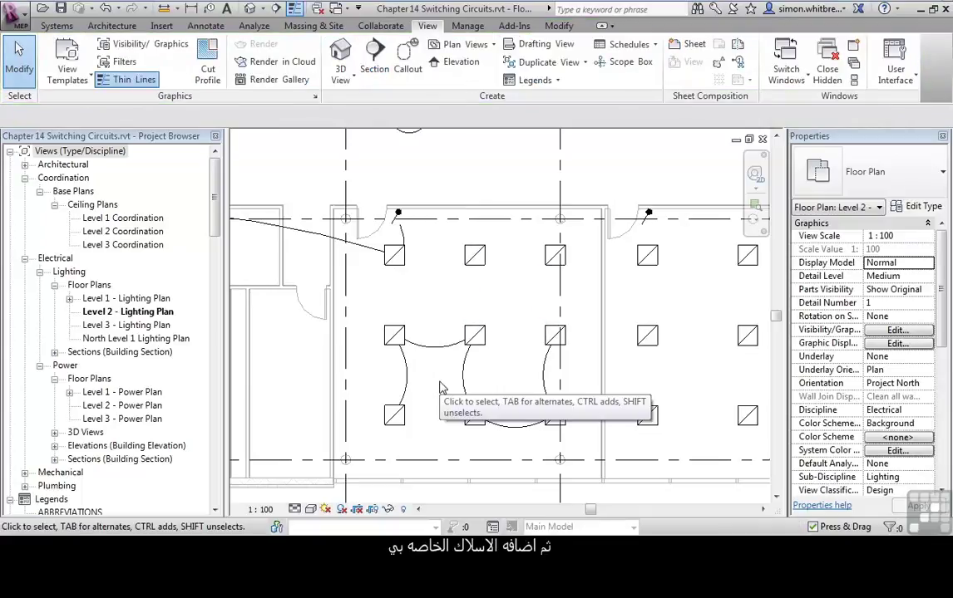
click(201, 26)
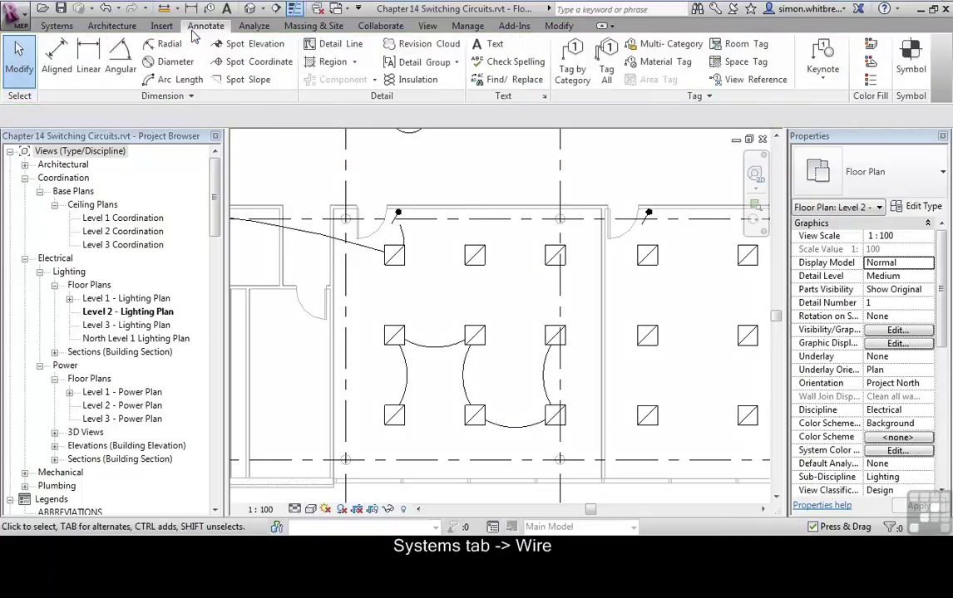
click(58, 26)
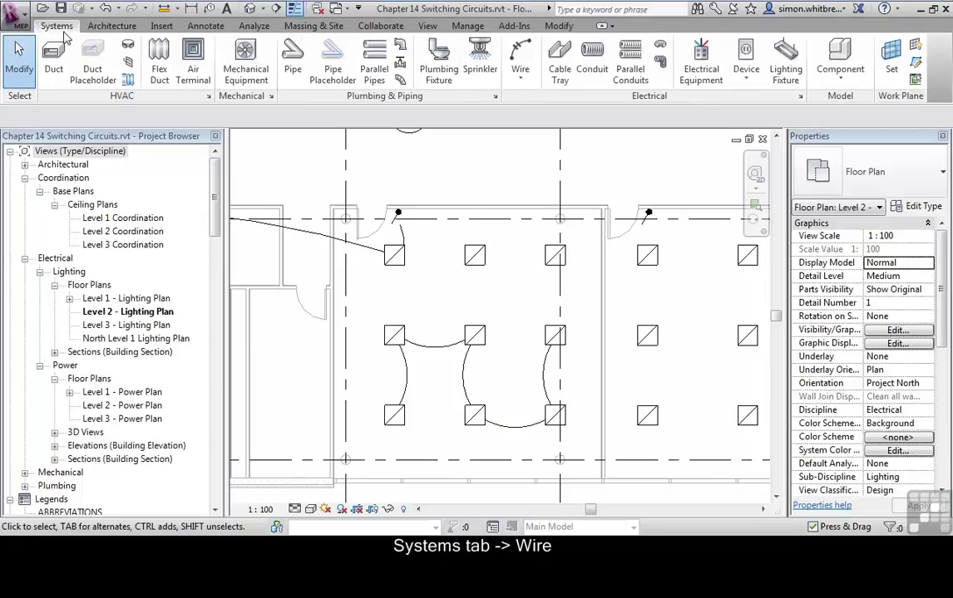
Step: Draw arc wires linking the three top-row fixtures and the top-left fixture to the one below
click(520, 58)
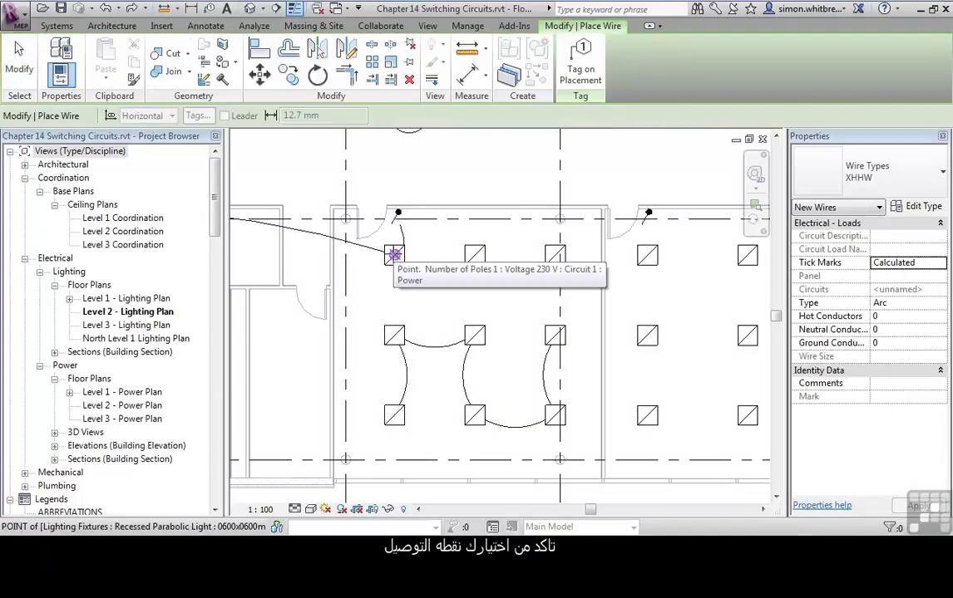
click(394, 254)
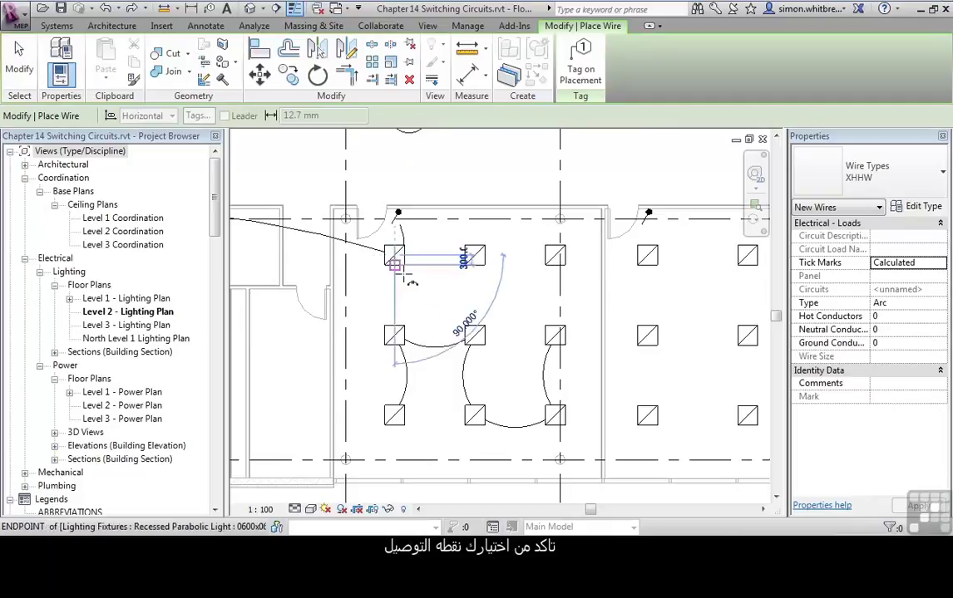
click(475, 255)
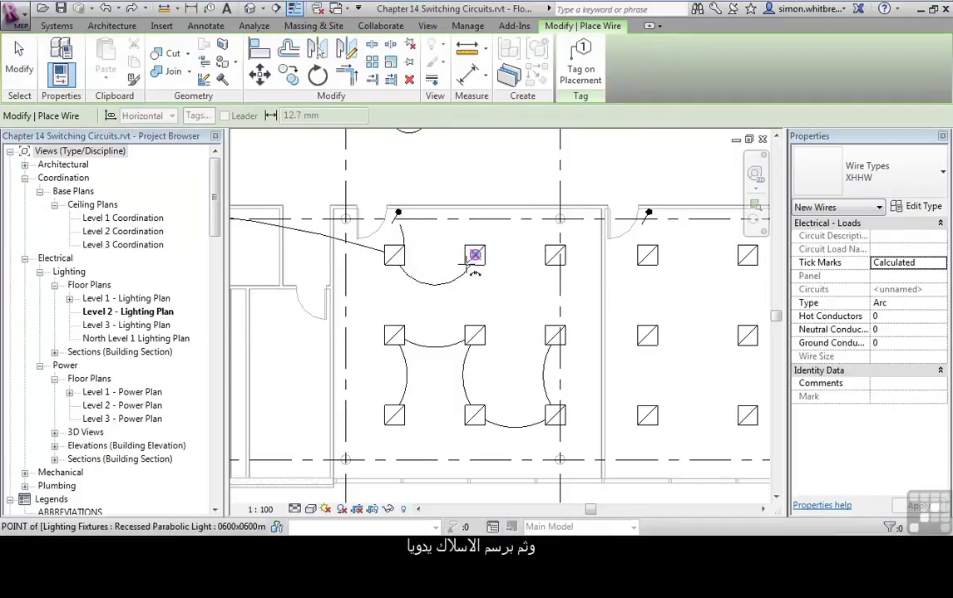
click(474, 255)
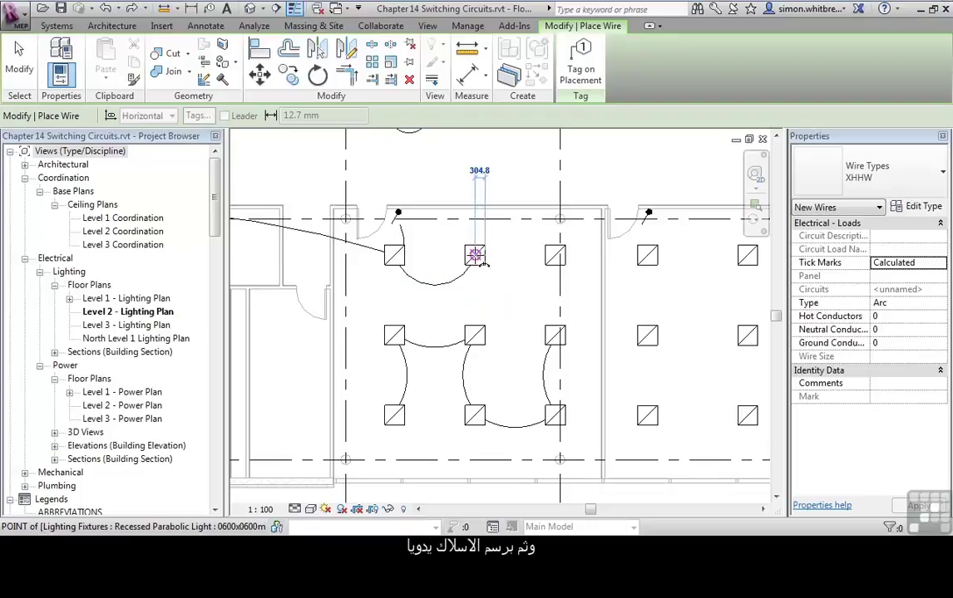
click(555, 254)
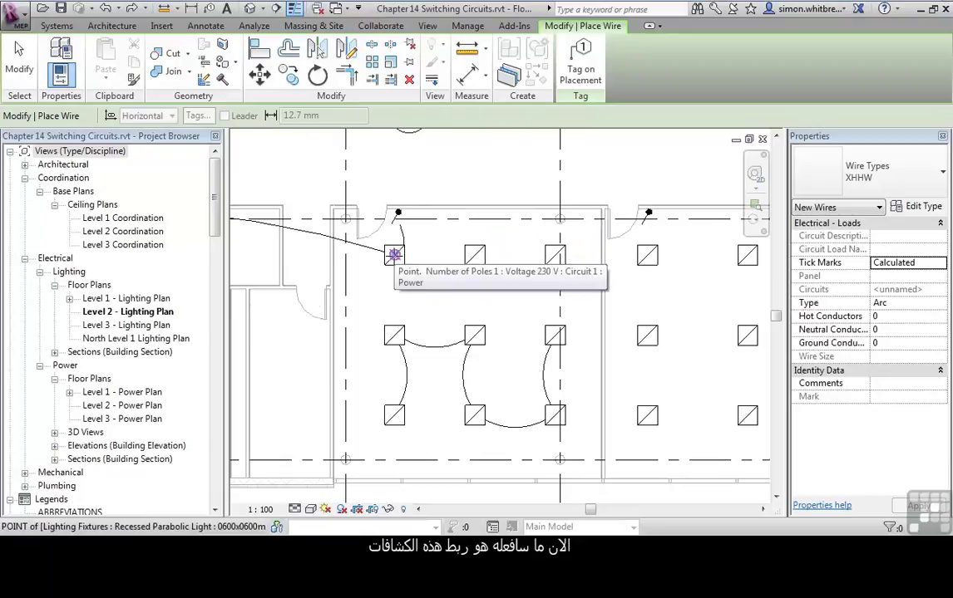
click(394, 254)
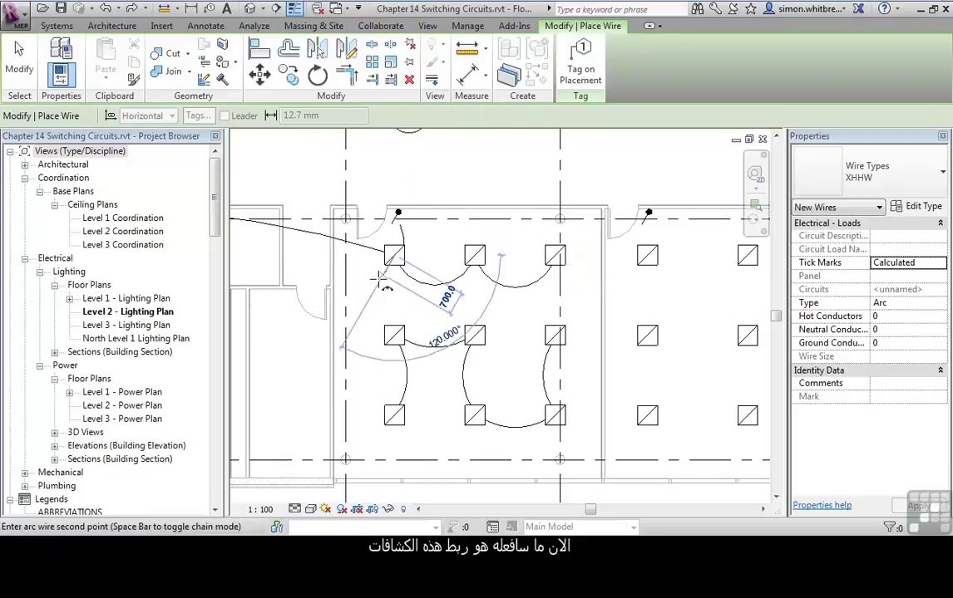
click(394, 335)
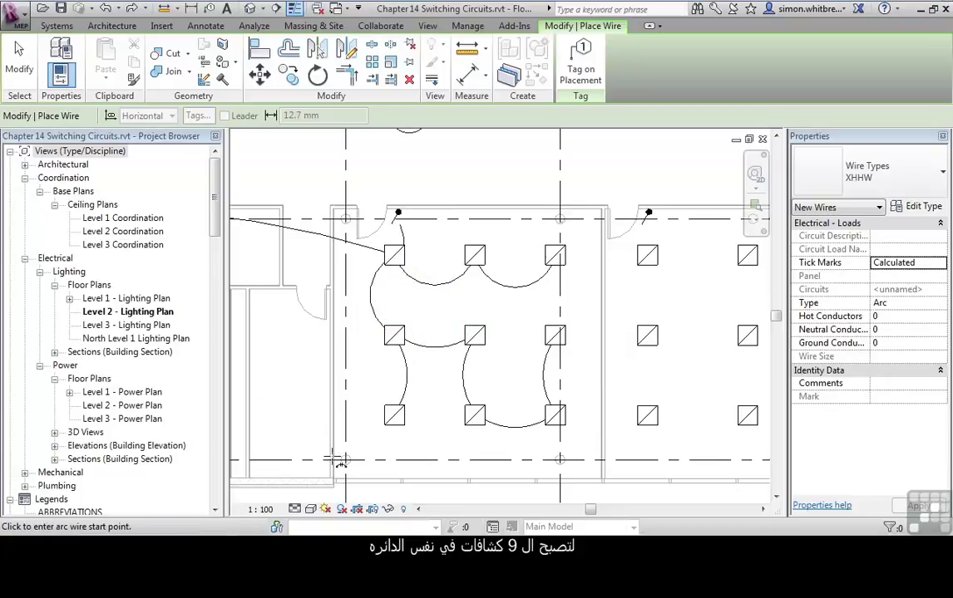
click(18, 60)
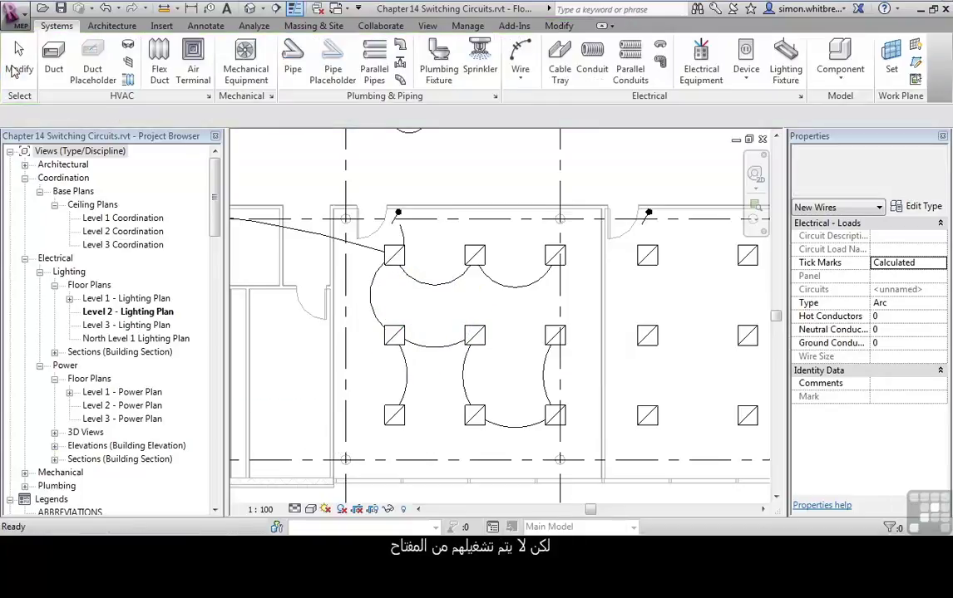
Step: Override the left arc wire's projection line pattern to Hidden so it shows dashed in this view
click(372, 297)
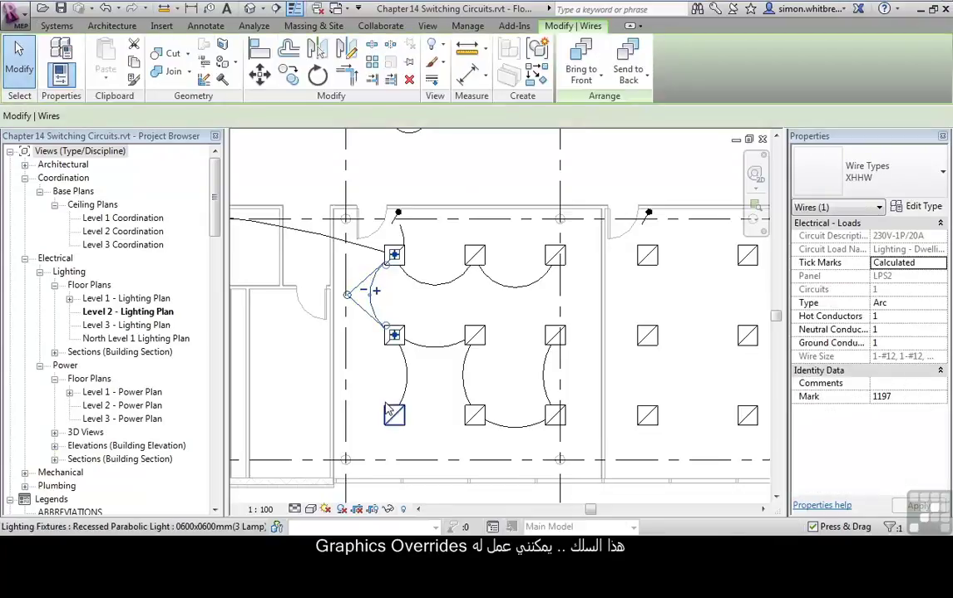
right_click(373, 296)
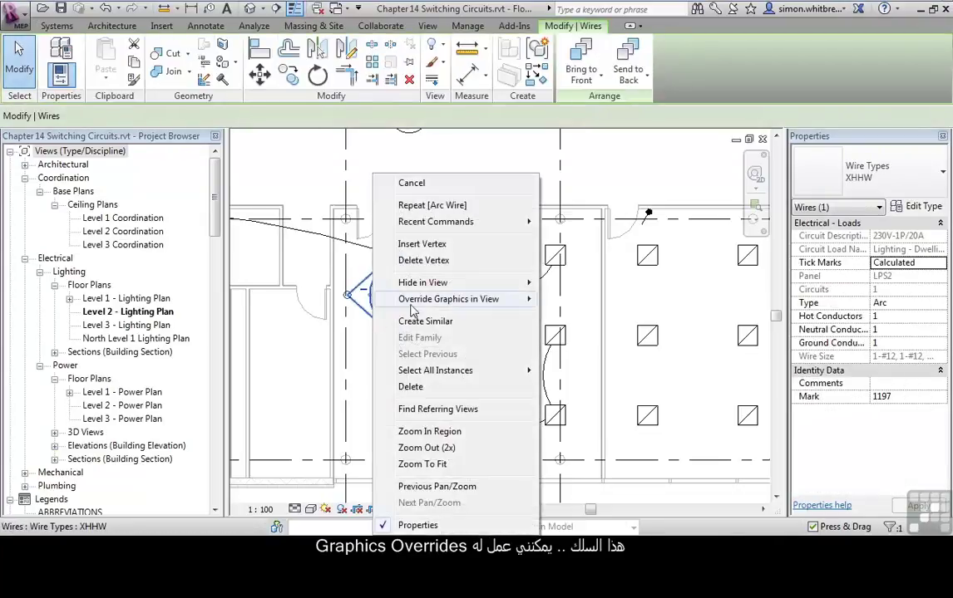
mouse_move(498, 299)
click(574, 300)
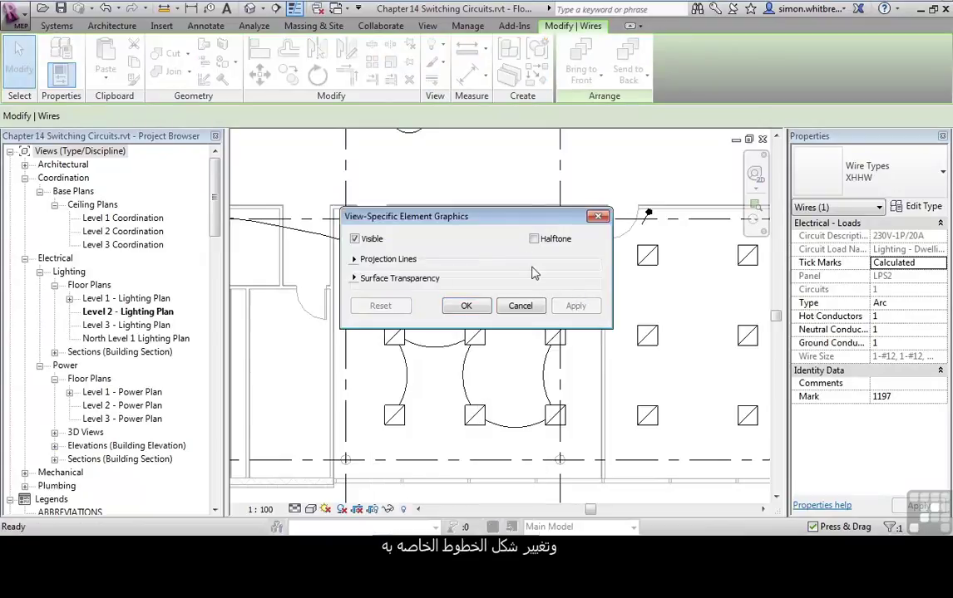
click(354, 260)
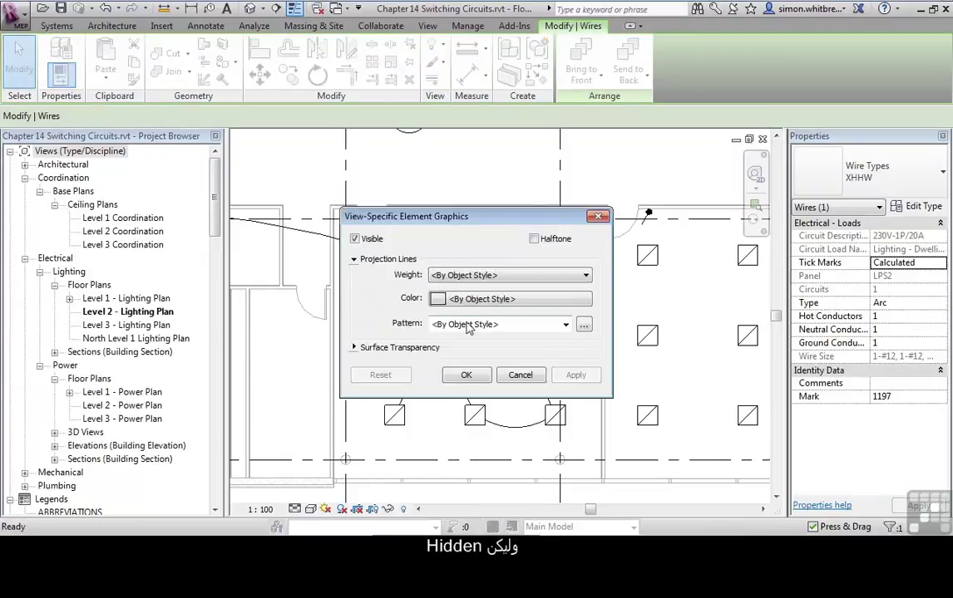
click(569, 324)
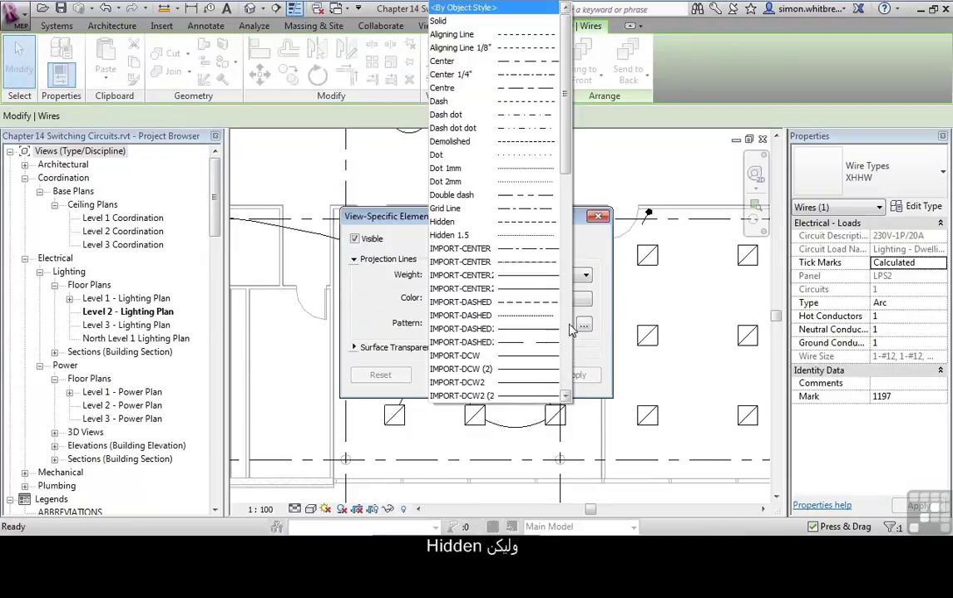
click(499, 222)
click(468, 375)
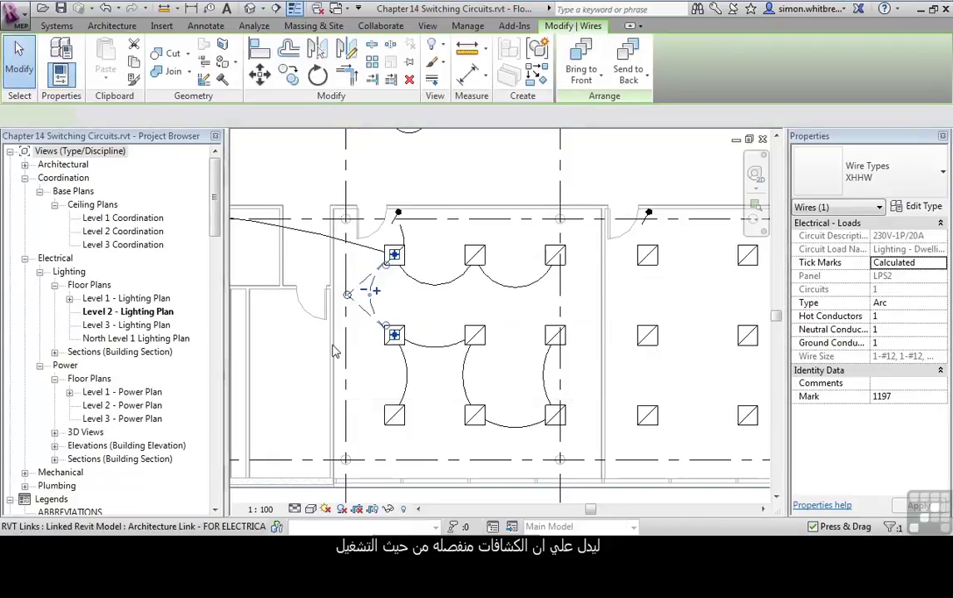
click(361, 388)
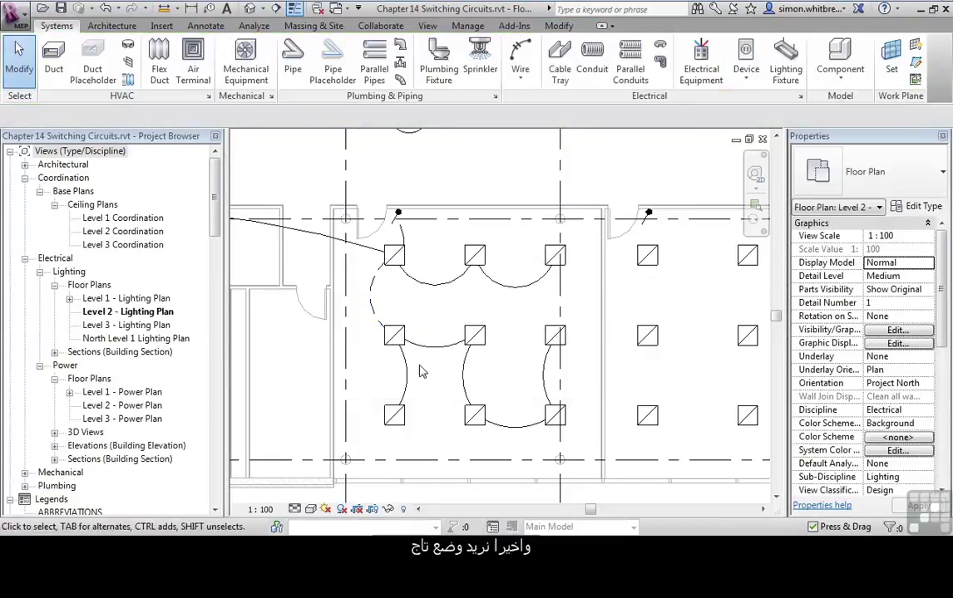
key(alt+n)
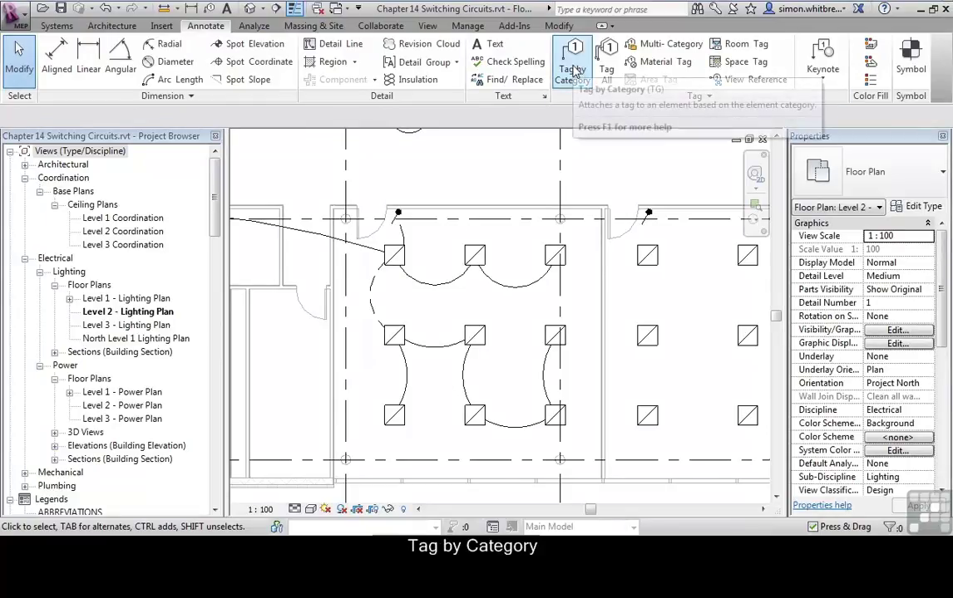
Step: Tag the bottom-row arc wire LPS2/1 without a leader and nudge the tag just below it
click(574, 71)
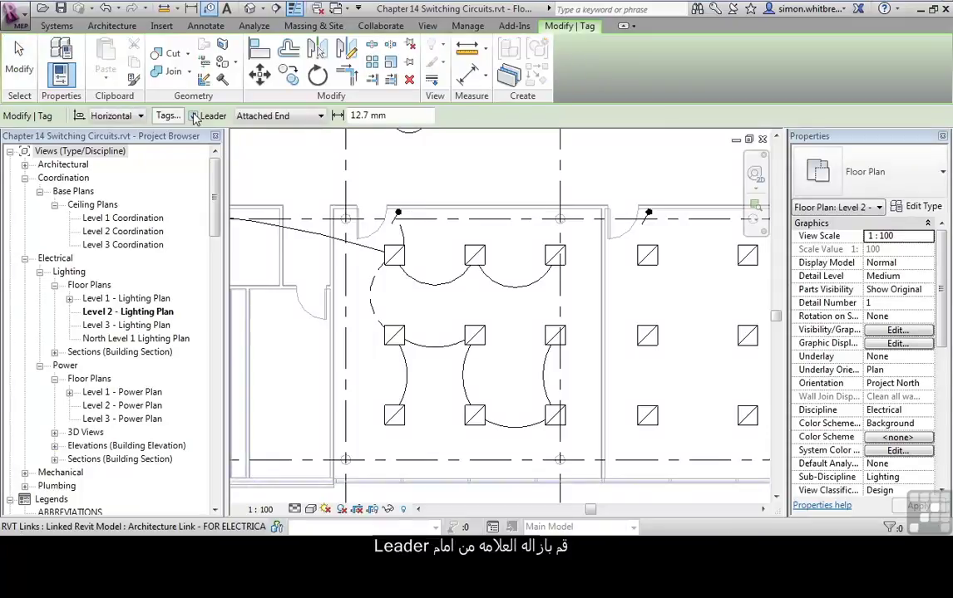
click(193, 116)
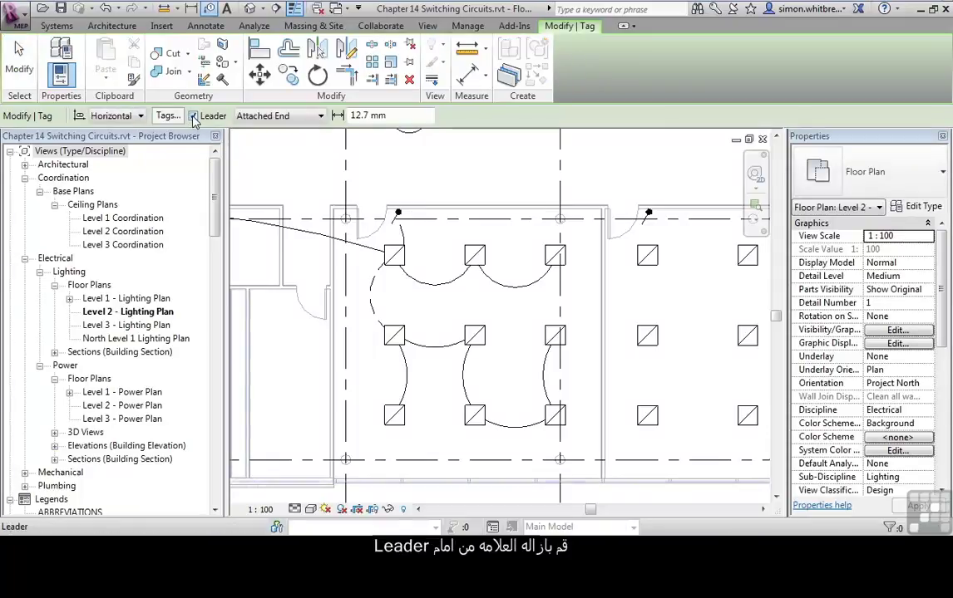
click(519, 432)
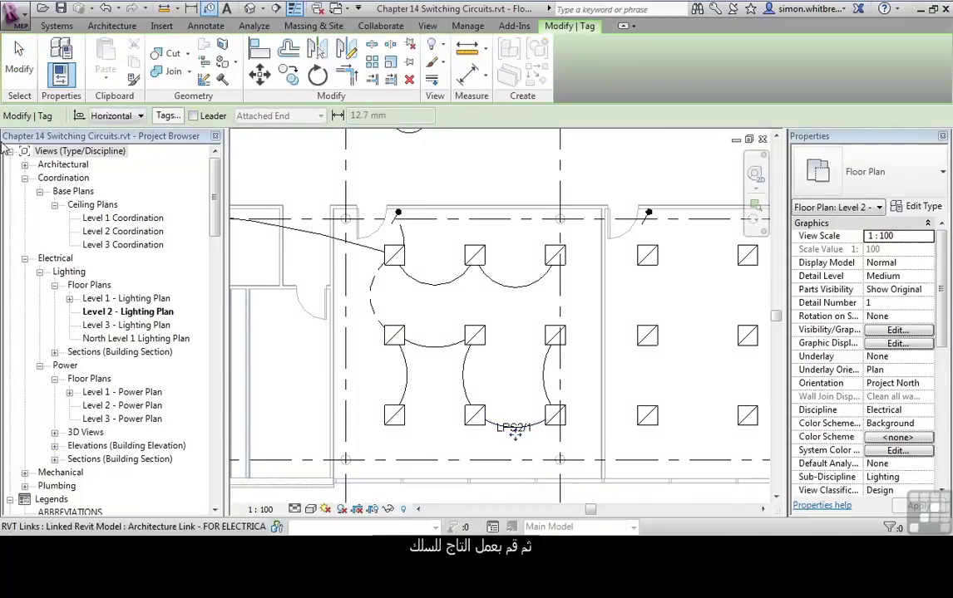
click(21, 74)
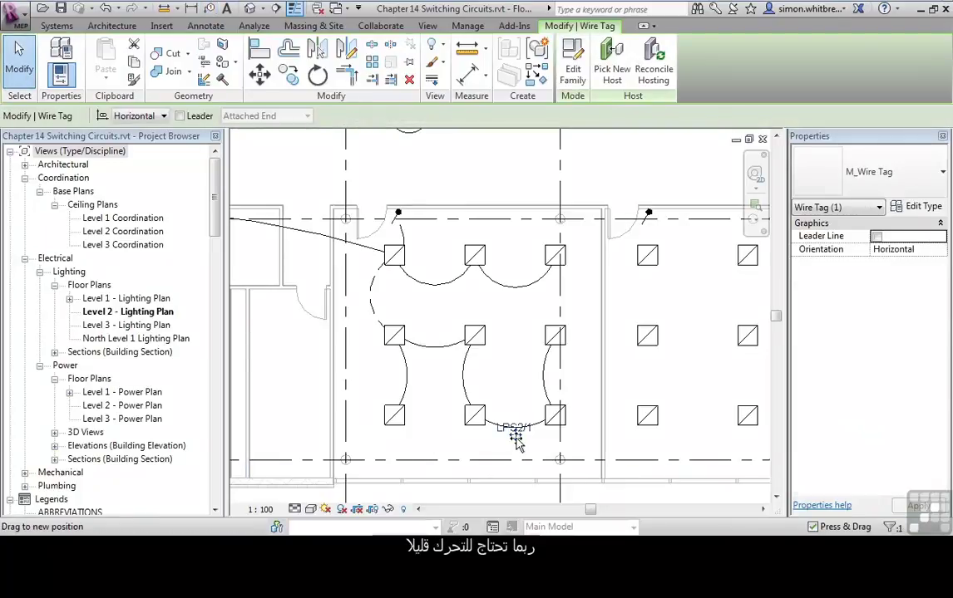
drag(517, 447, 517, 450)
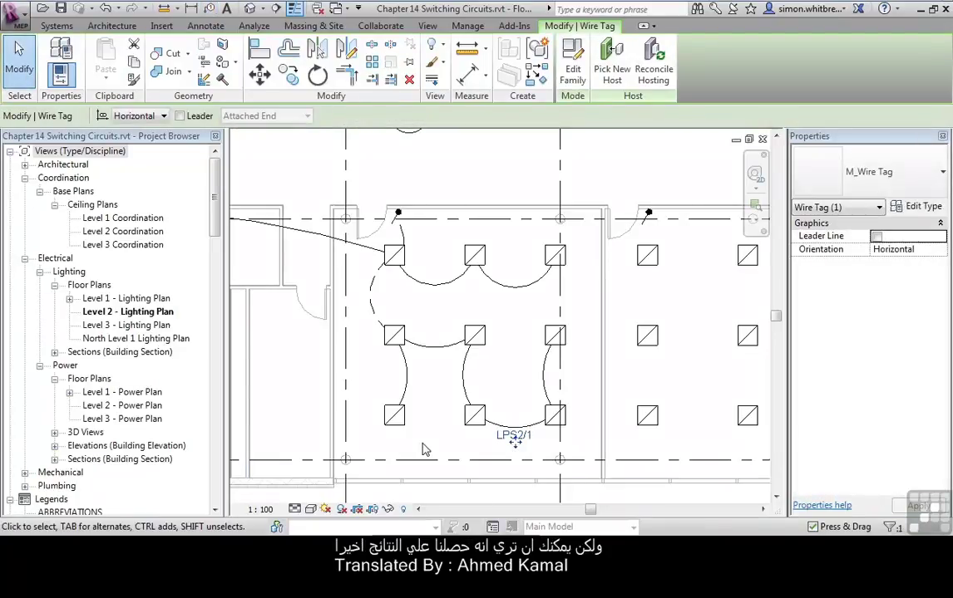